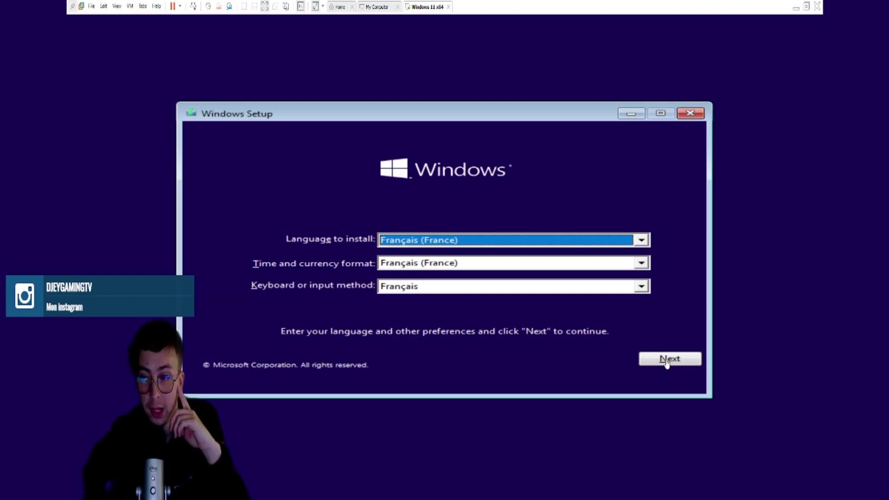
Keep Français (France) as the installation language and launch Install now.
click(644, 243)
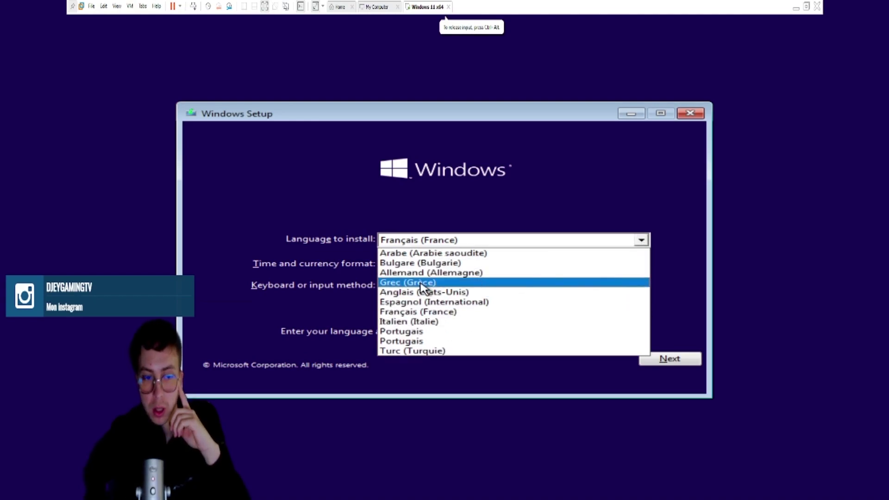
click(276, 211)
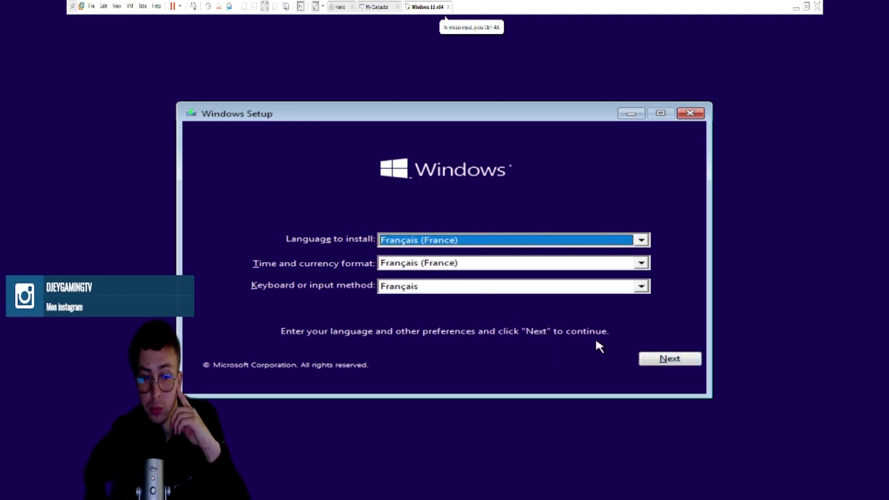
click(657, 365)
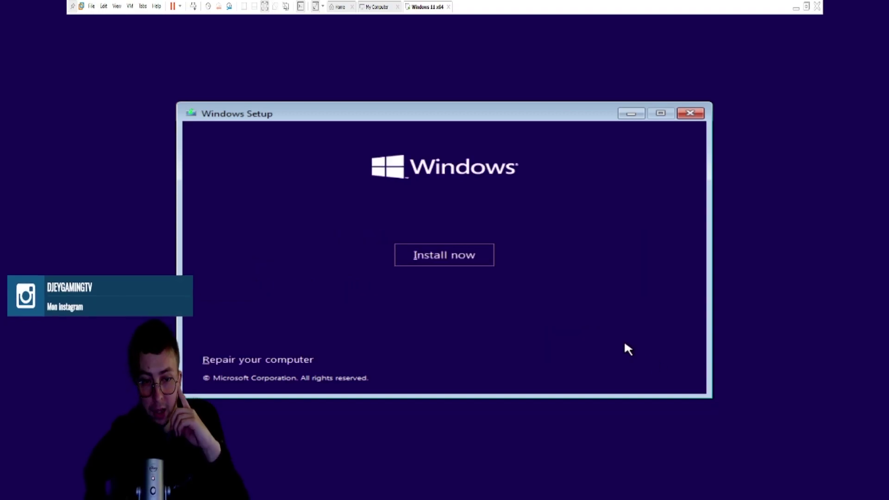
click(430, 253)
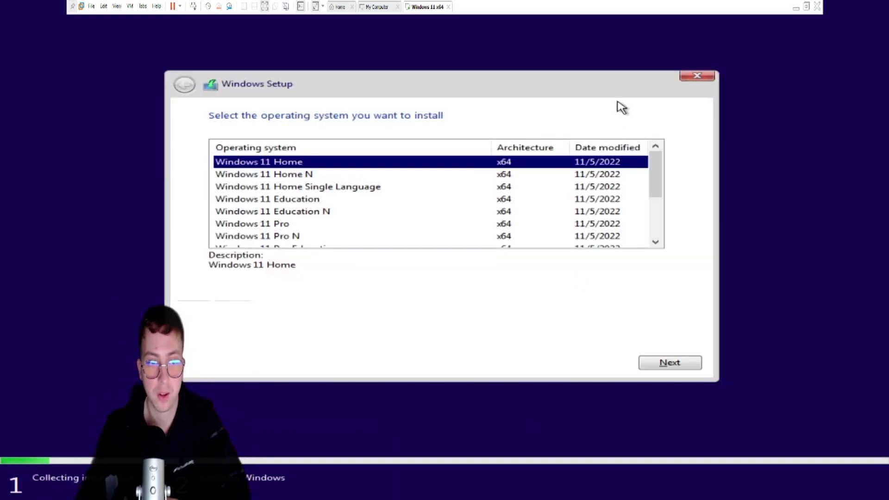
Browse the edition list, select Windows 11 Pro and continue to the license terms.
scroll(324, 215, down, 2)
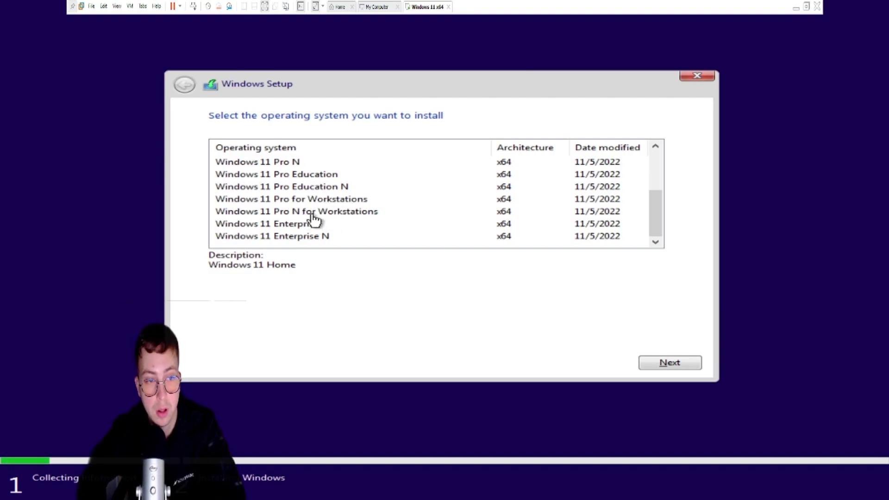
click(318, 240)
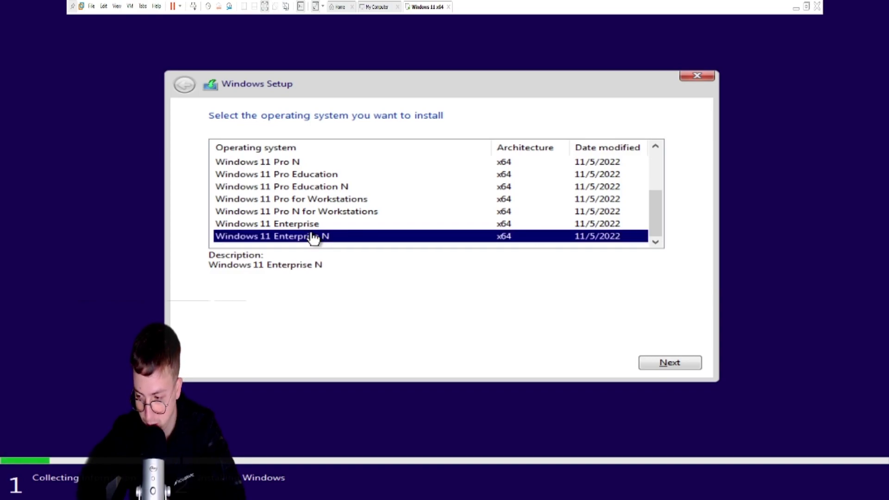
scroll(299, 225, up, 2)
click(301, 213)
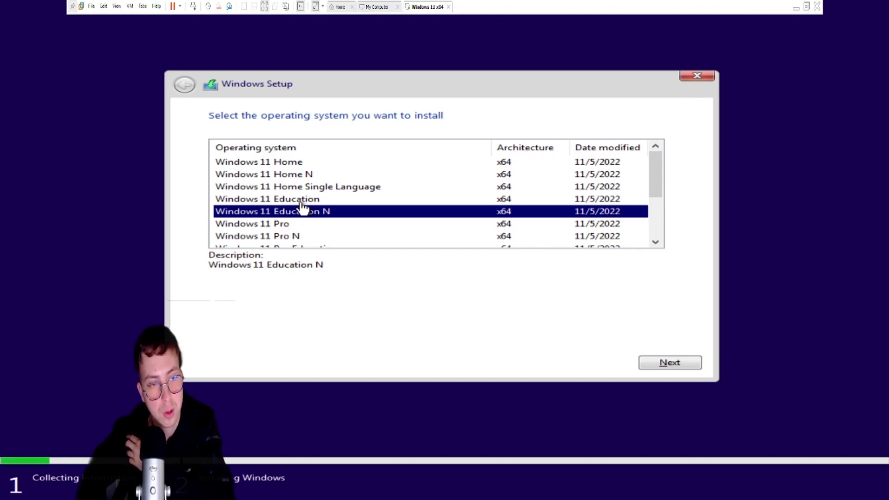
click(300, 176)
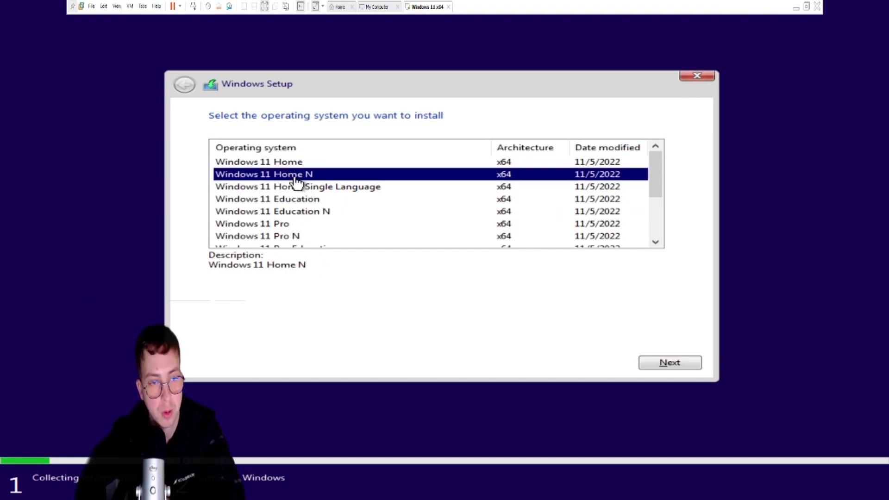
scroll(312, 204, down, 1)
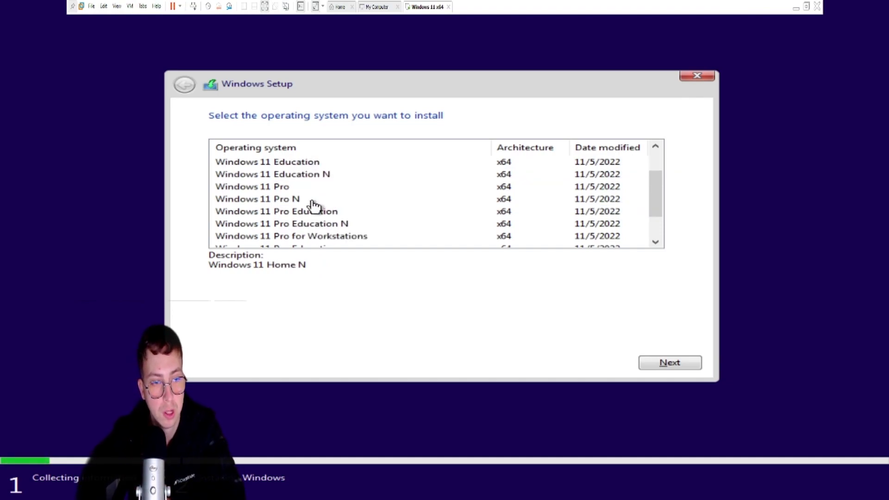
click(288, 187)
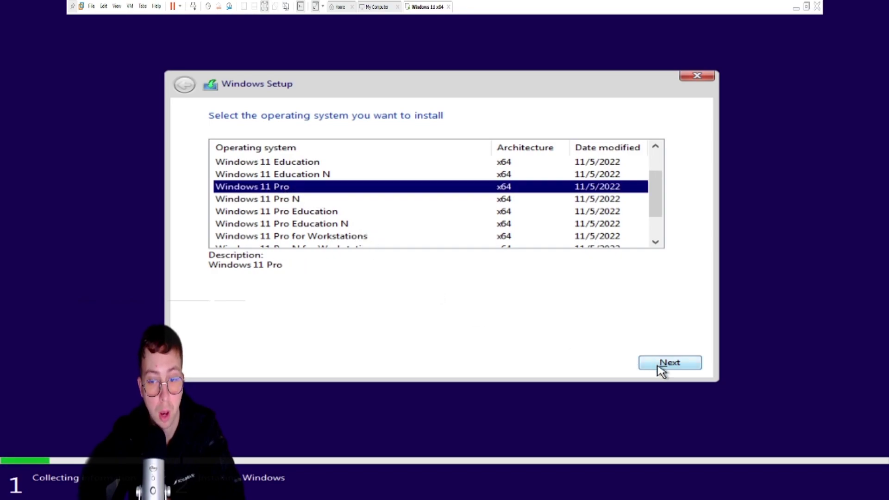
scroll(543, 204, up, 1)
scroll(430, 173, down, 2)
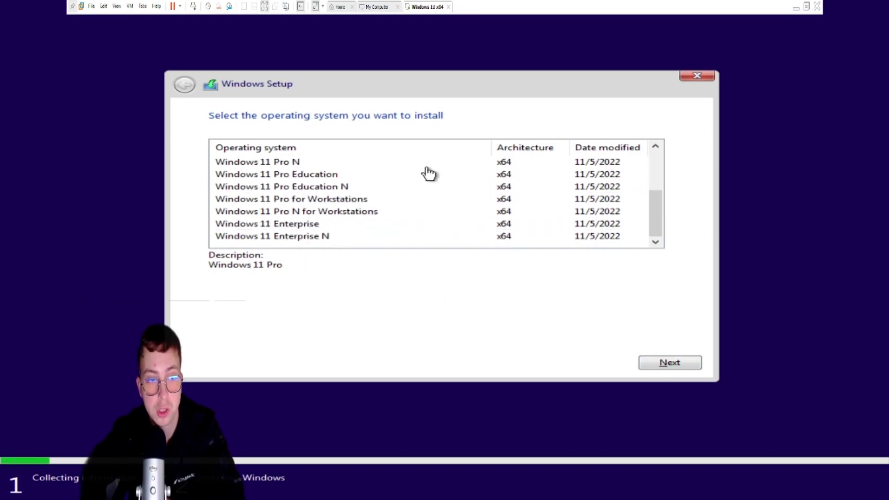
scroll(416, 180, up, 2)
scroll(493, 214, down, 2)
scroll(493, 214, up, 2)
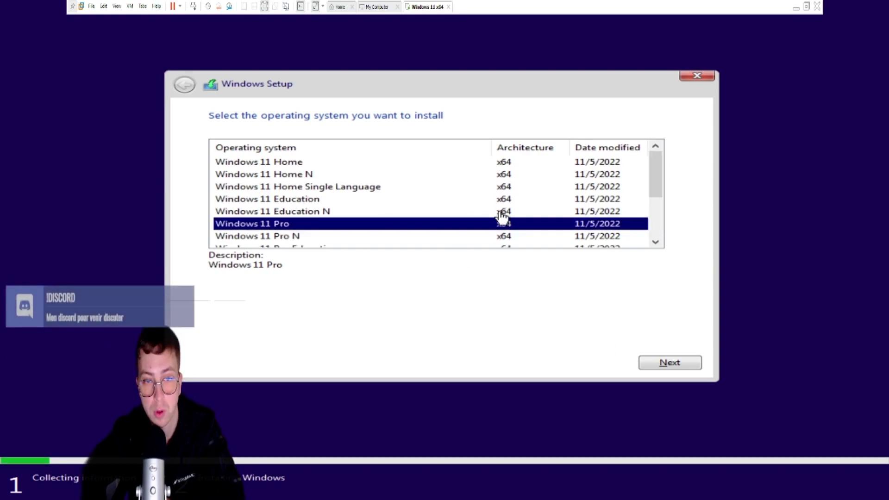
click(661, 365)
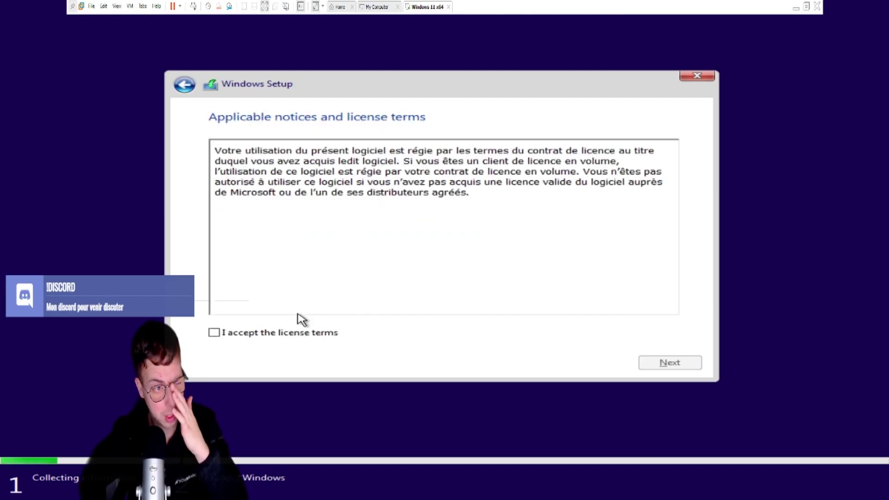
Accept the license terms and choose Custom: Install Windows only (advanced).
click(184, 84)
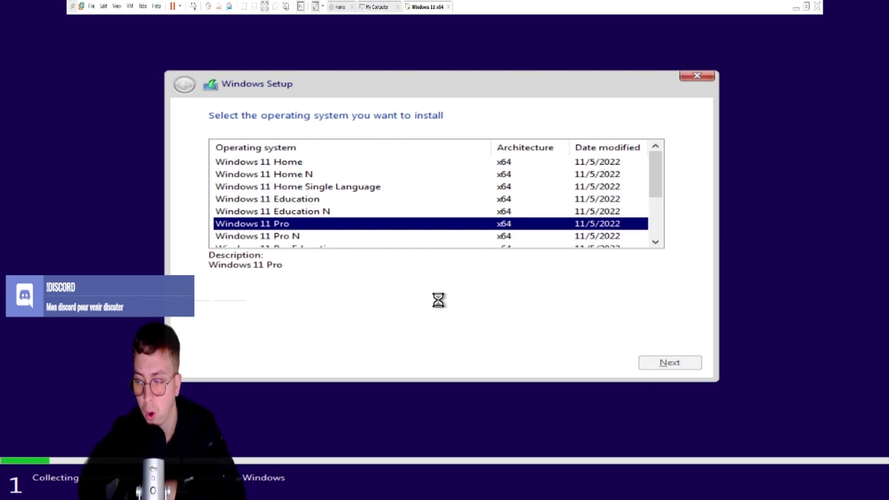
click(315, 333)
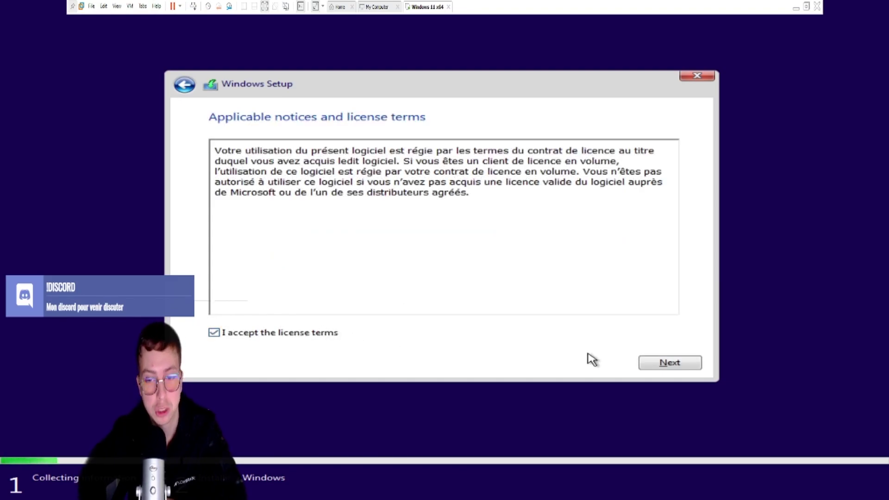
click(662, 363)
click(489, 237)
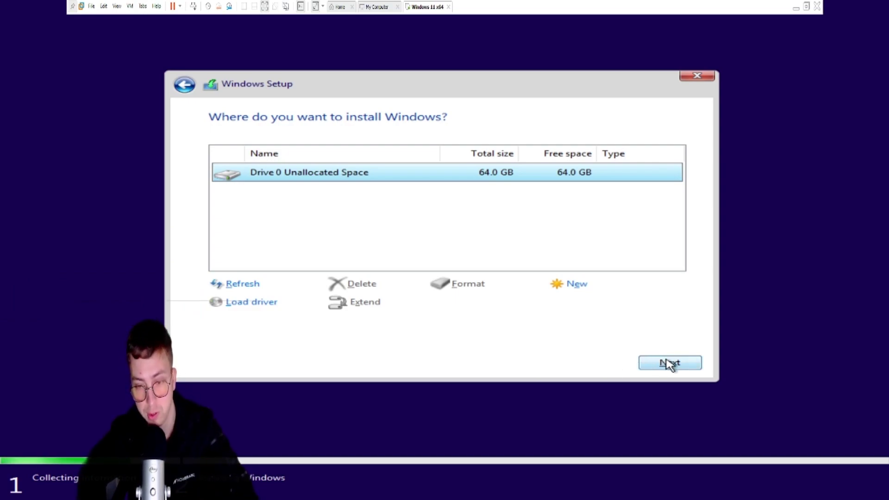
Install Windows onto Drive 0's 64 GB unallocated space.
click(670, 364)
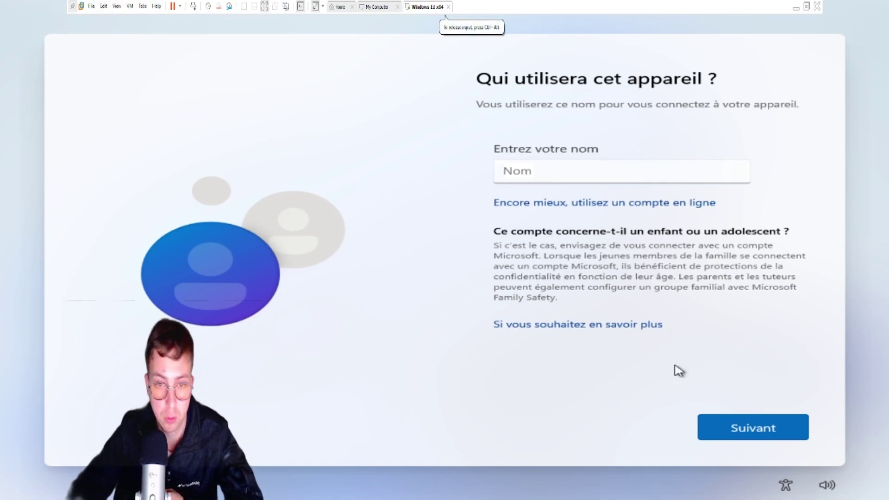
Name the local account 'test' and skip setting a password.
text(test)
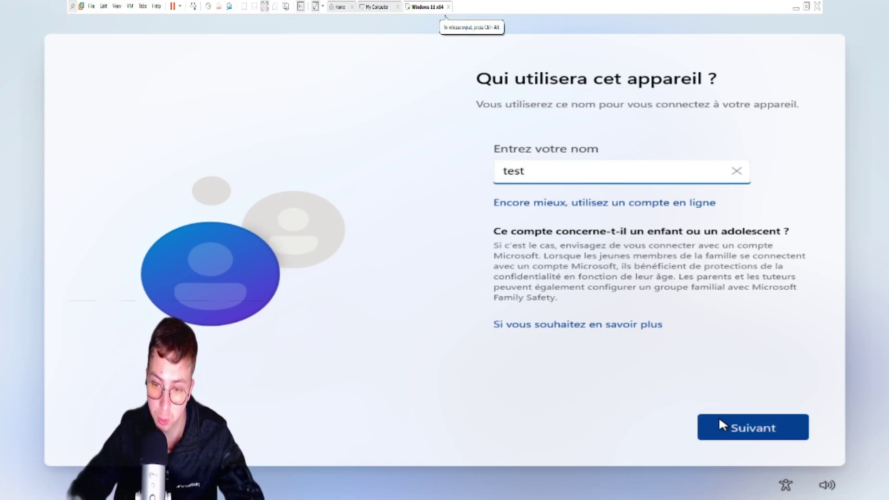
click(720, 417)
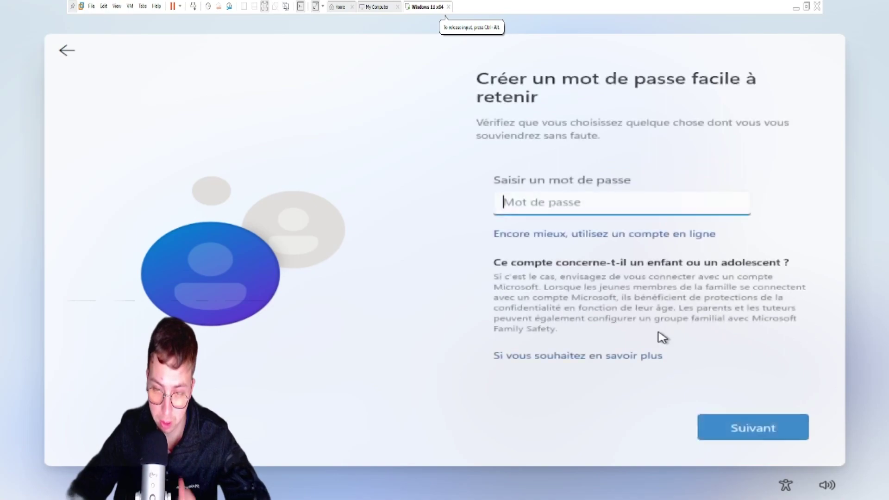
click(733, 423)
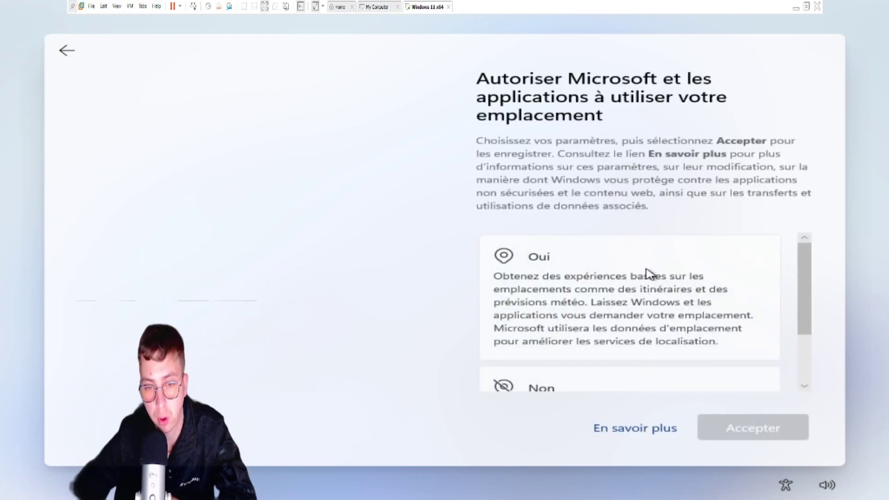
Decline location and Find my device, and send only required diagnostic data (Obligatoire uniquement).
scroll(619, 317, down, 2)
click(597, 310)
double_click(596, 308)
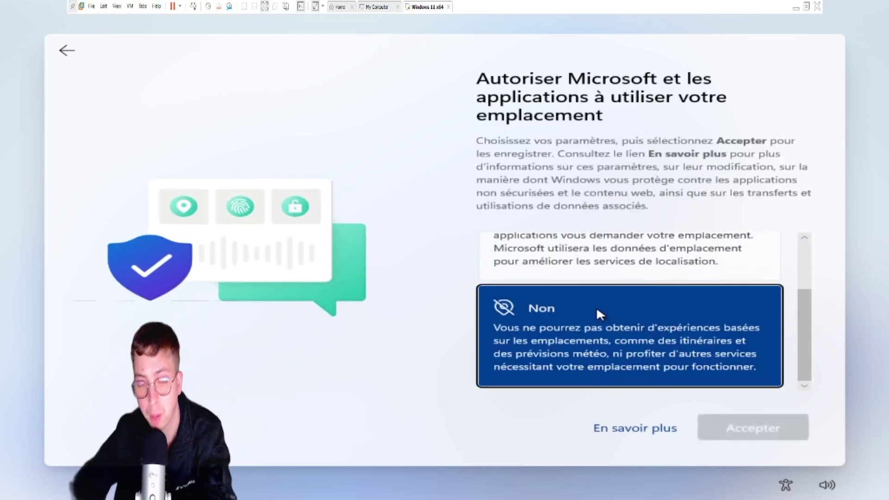
click(577, 327)
click(577, 328)
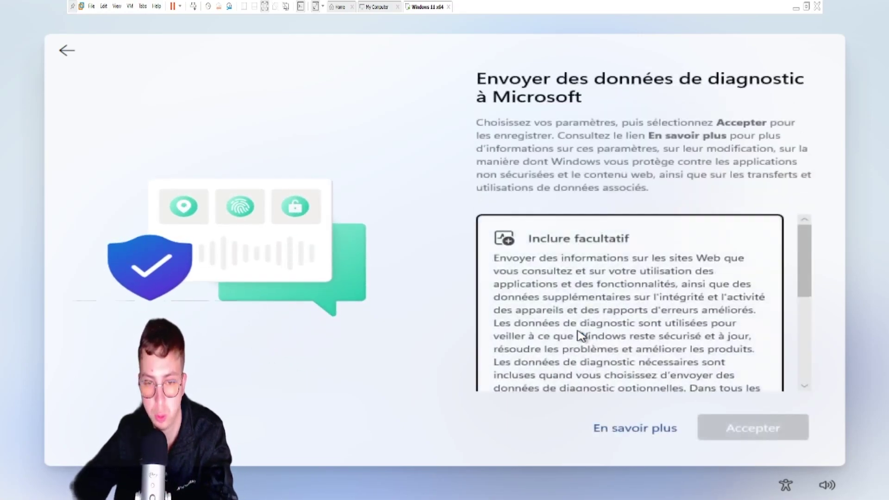
scroll(582, 335, down, 3)
click(587, 357)
click(587, 340)
Decline inking and typing improvement, tailored experiences and the advertising ID.
click(582, 347)
click(582, 347)
click(591, 383)
click(588, 383)
click(584, 350)
click(583, 349)
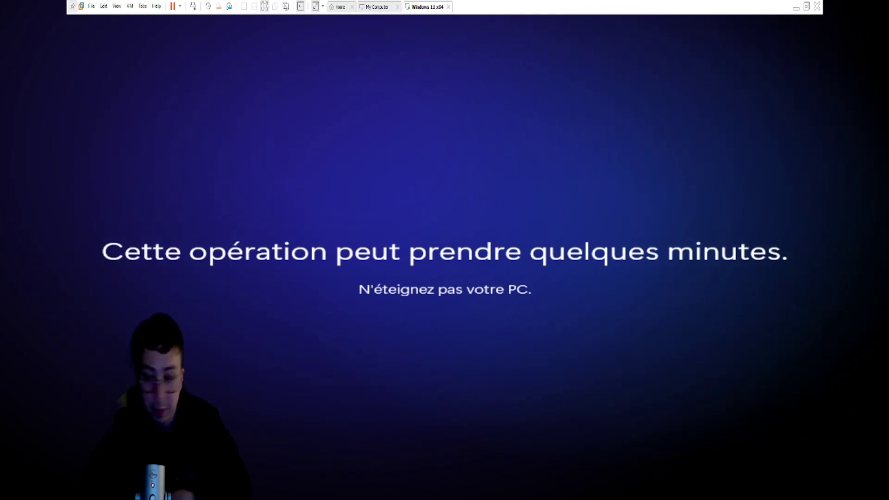
click(445, 18)
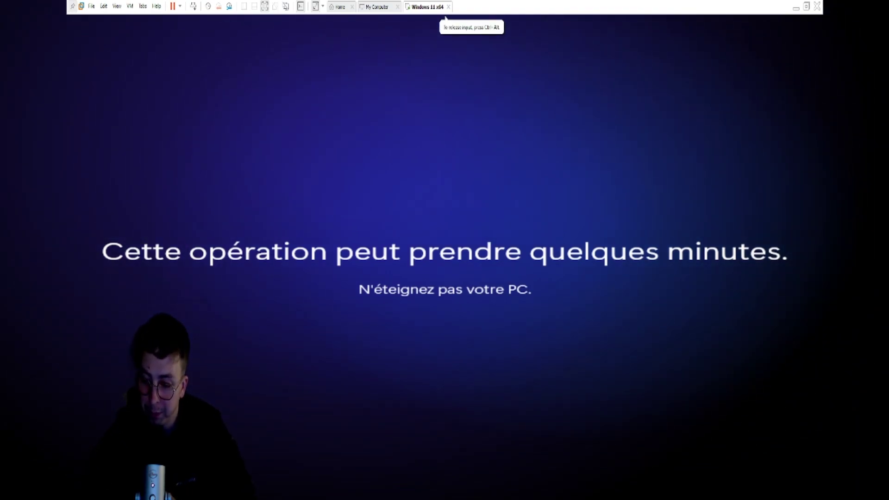